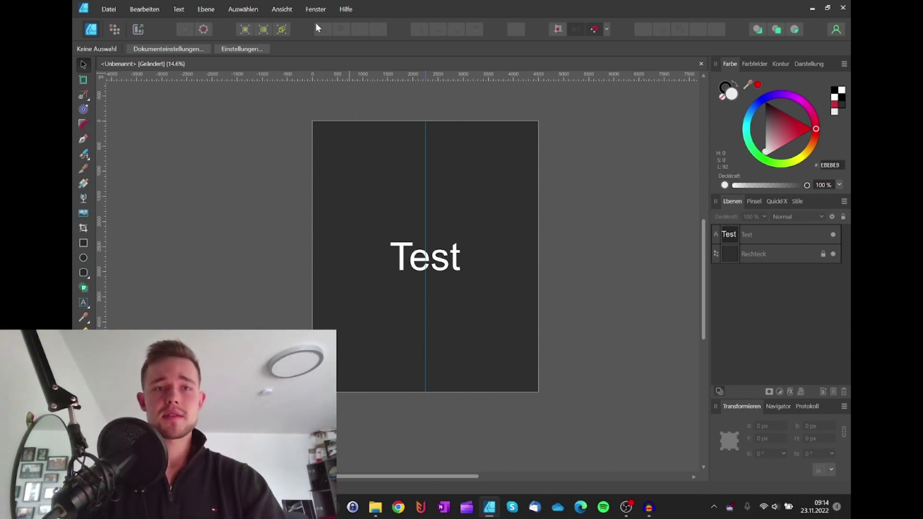
# Bring the Farbfelder swatches grid to the front of the right studio's colour group
pyautogui.click(313, 10)
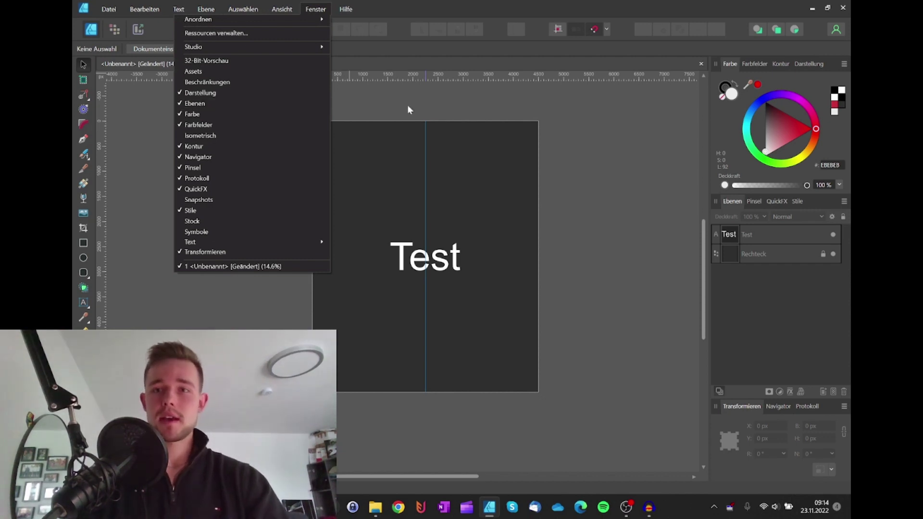
pyautogui.click(577, 103)
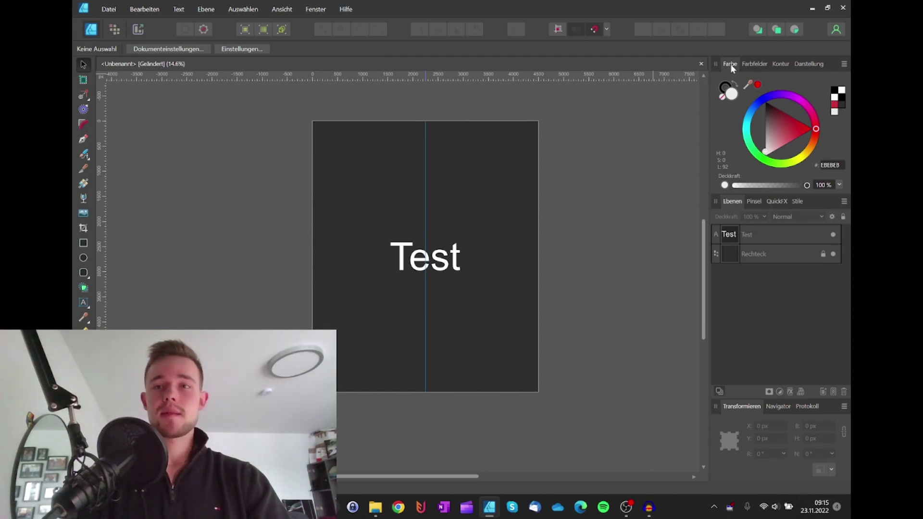
pyautogui.click(743, 64)
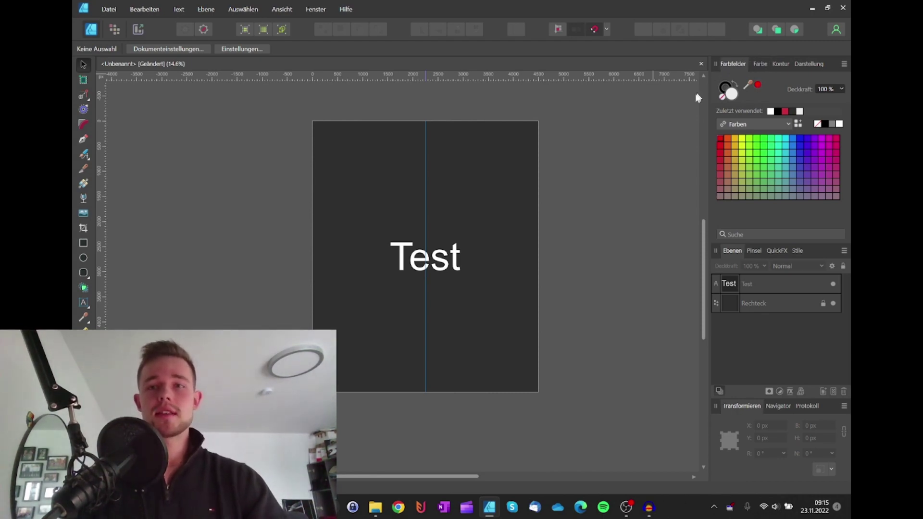
# Float and close Farbfelder, reopen it from Fenster, then uncheck it to remove it
pyautogui.moveTo(757, 62)
pyautogui.mouseDown()
pyautogui.moveTo(601, 125)
pyautogui.moveTo(620, 117)
pyautogui.mouseUp()
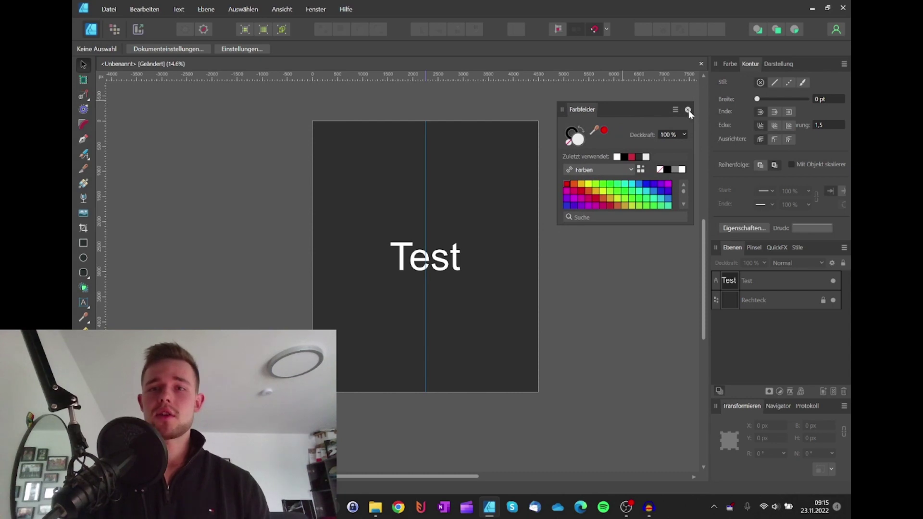
pyautogui.click(688, 110)
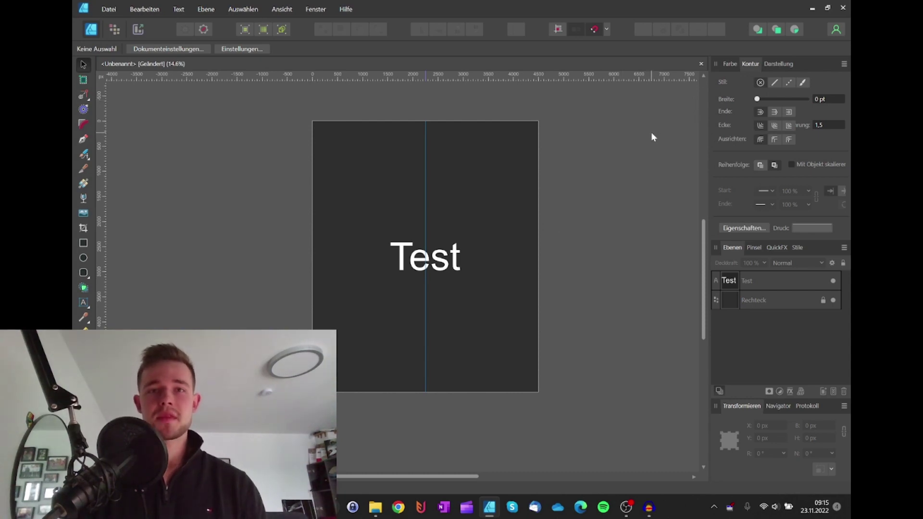
pyautogui.click(324, 11)
pyautogui.moveTo(210, 19)
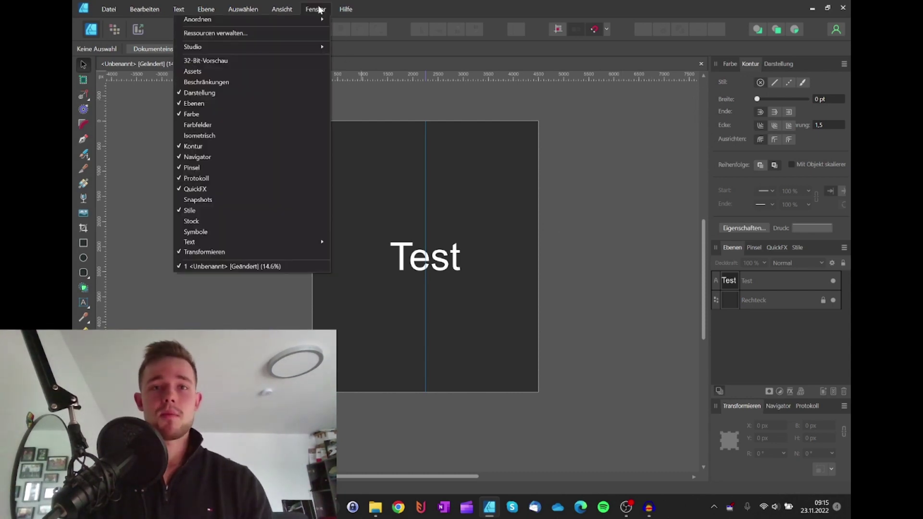
pyautogui.click(227, 125)
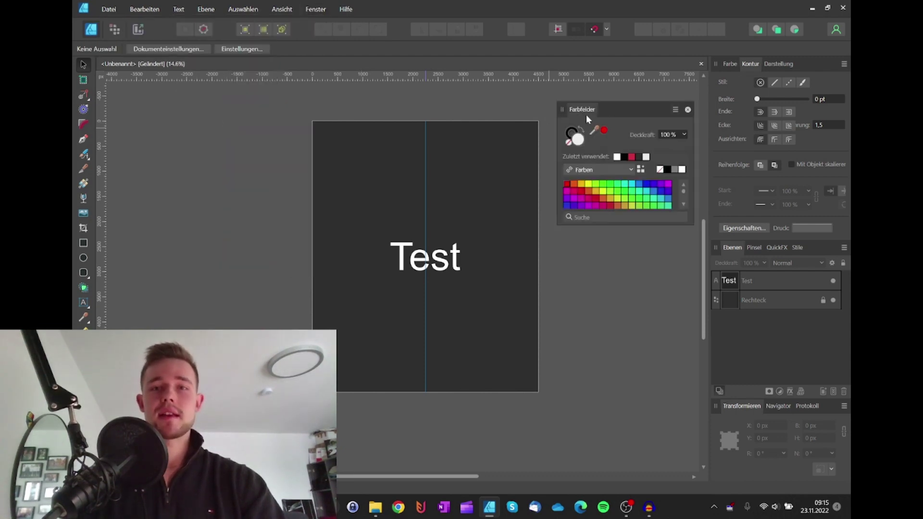
pyautogui.click(315, 9)
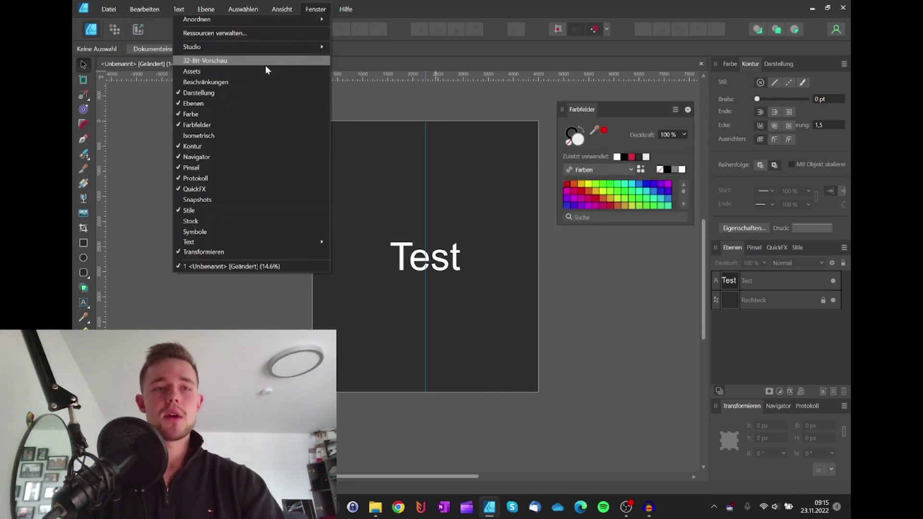
pyautogui.click(232, 125)
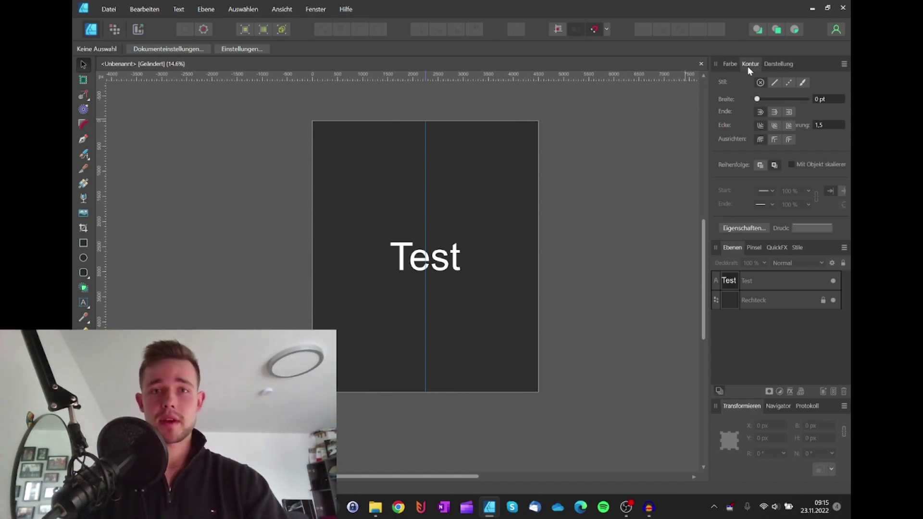
# Show the Darstellung panel, then hide it via Fenster > Darstellung
pyautogui.click(772, 67)
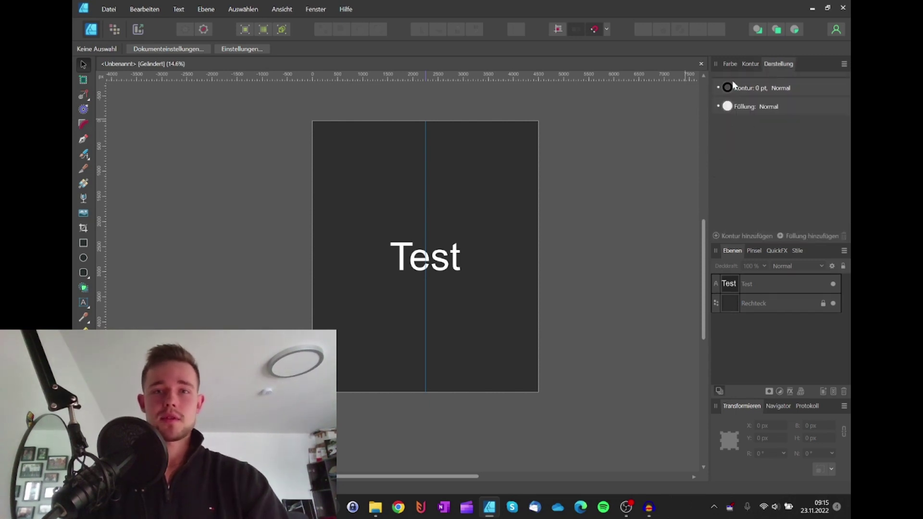
pyautogui.click(331, 11)
pyautogui.click(280, 93)
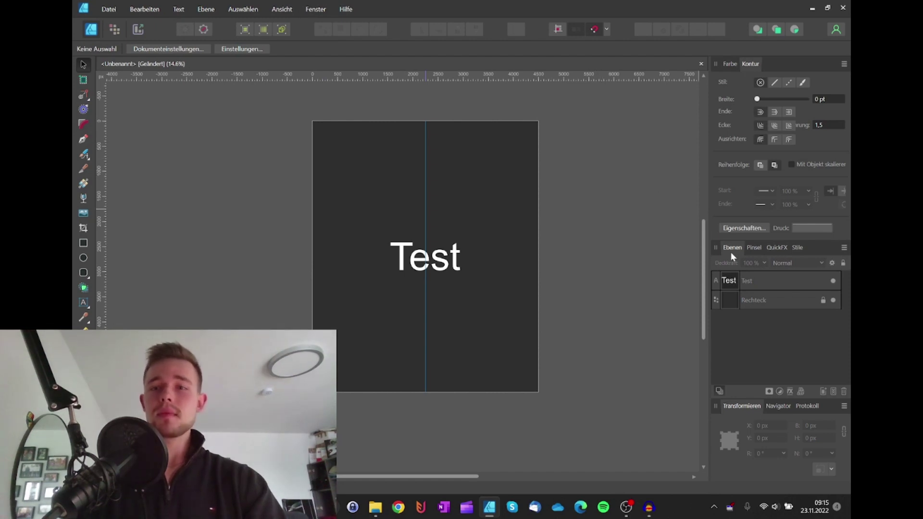
# Show Farbe and the Pinsel panel, then hide Pinsel via the Fenster menu
pyautogui.click(728, 63)
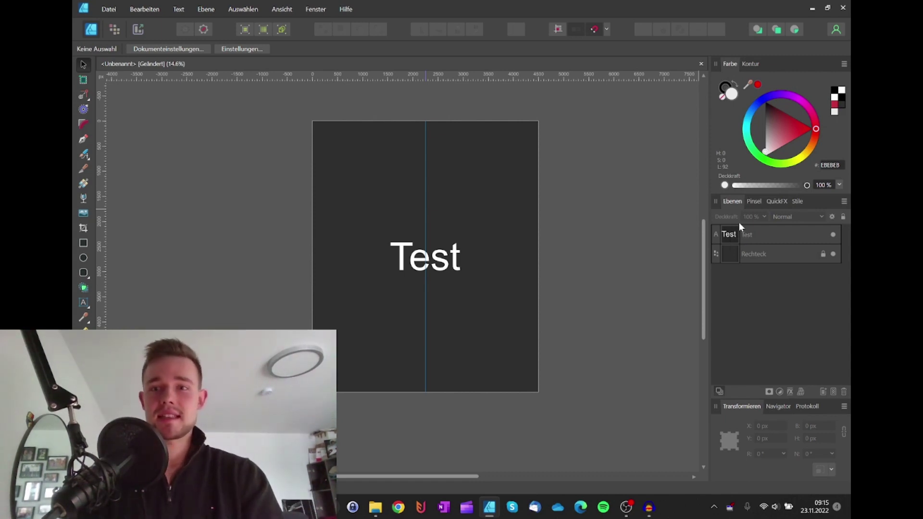
pyautogui.click(754, 202)
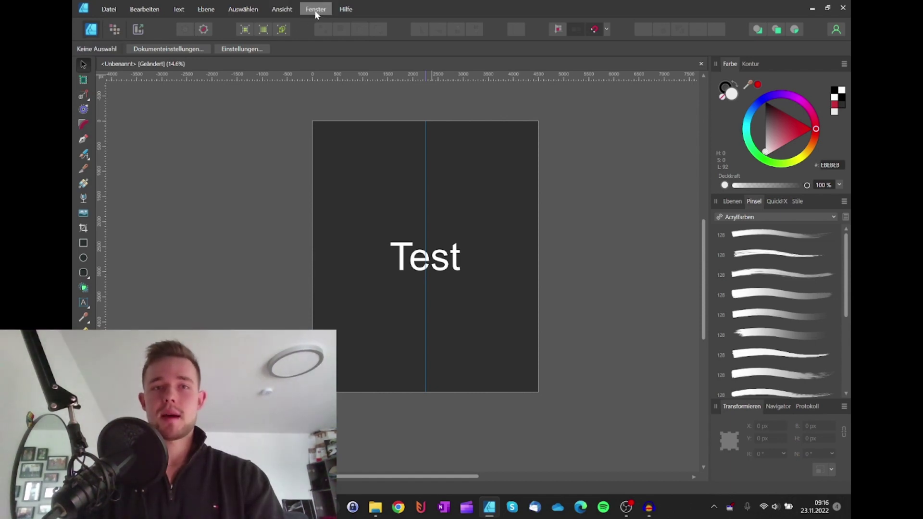
pyautogui.click(315, 11)
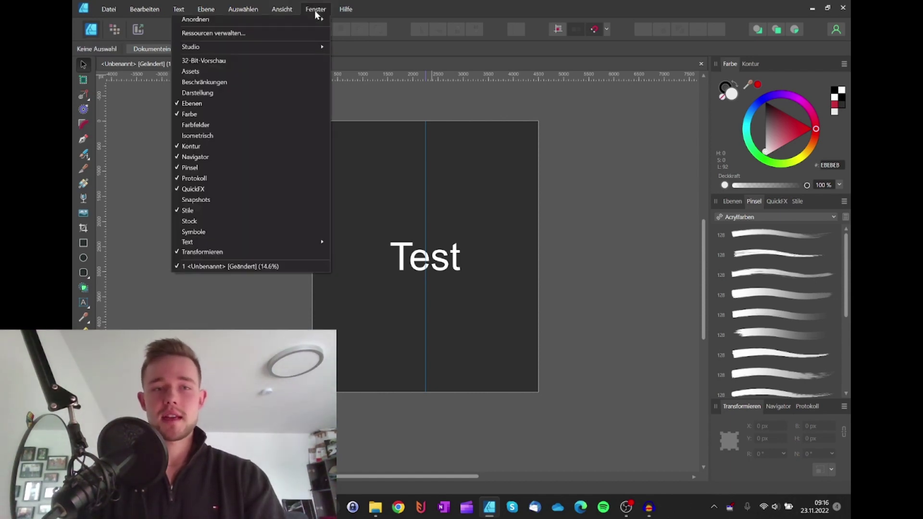
pyautogui.click(243, 167)
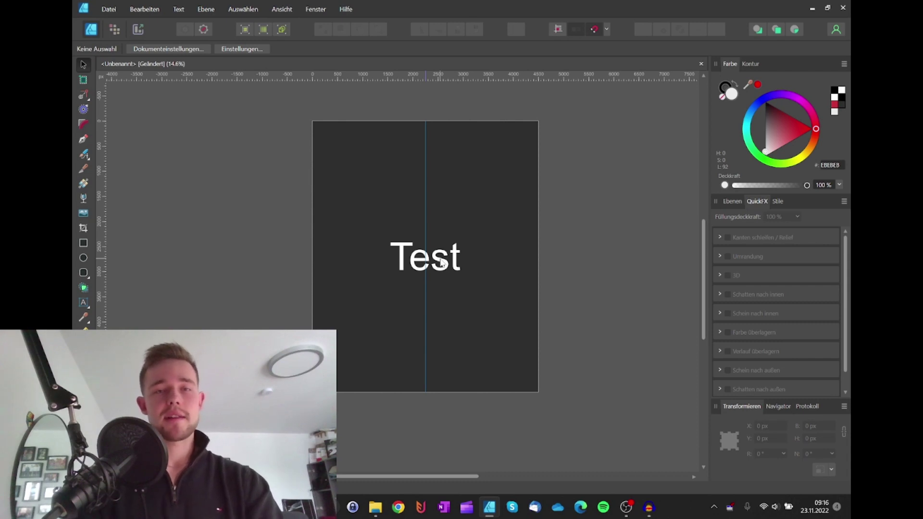
# Try a thick red QuickFX Umrandung on Test, remove it, and show the Stile tab
pyautogui.click(442, 262)
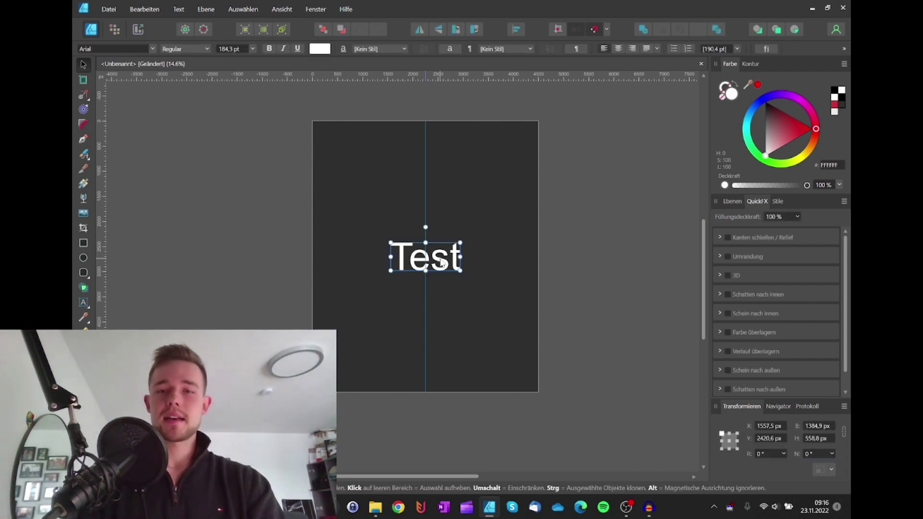
pyautogui.click(728, 257)
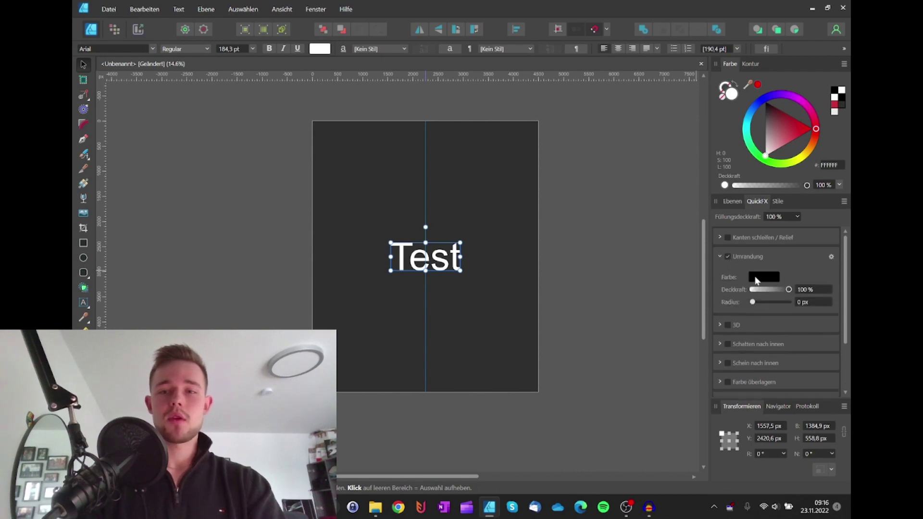
pyautogui.click(757, 279)
pyautogui.moveTo(762, 353); pyautogui.dragTo(794, 346)
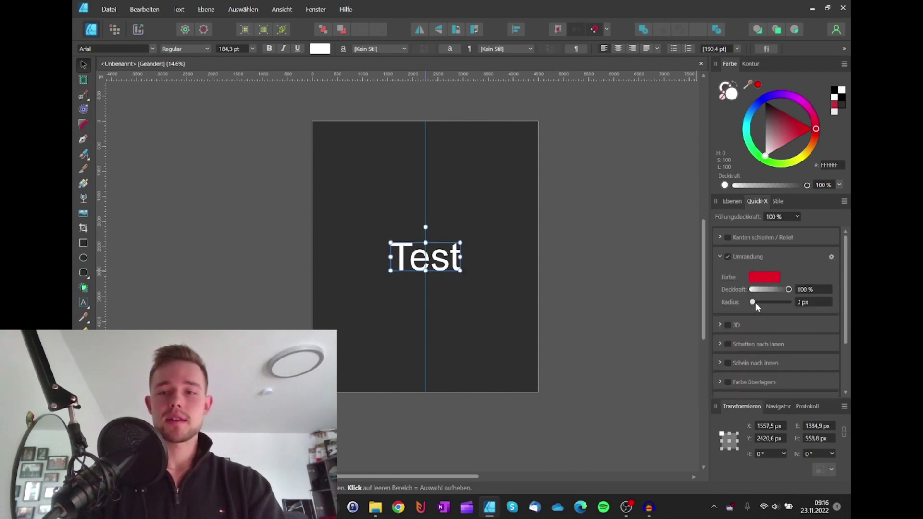
pyautogui.moveTo(754, 302); pyautogui.dragTo(778, 302)
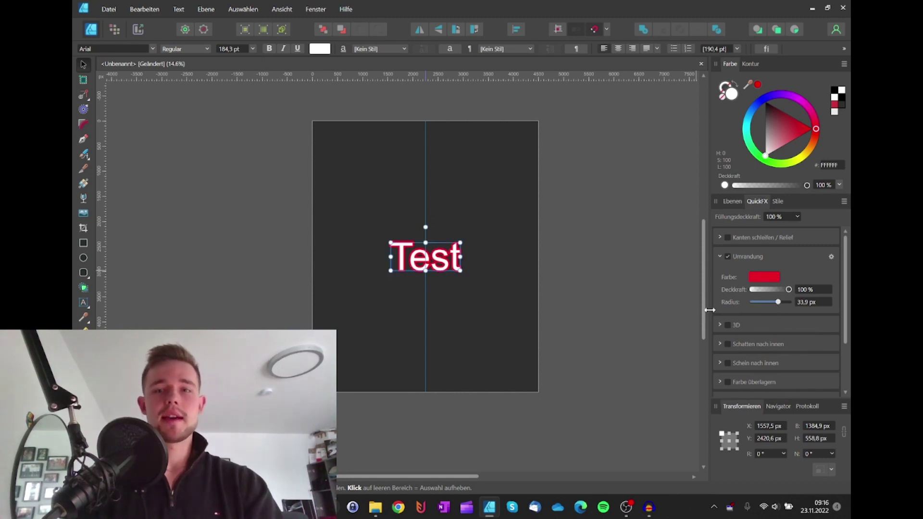
pyautogui.click(722, 256)
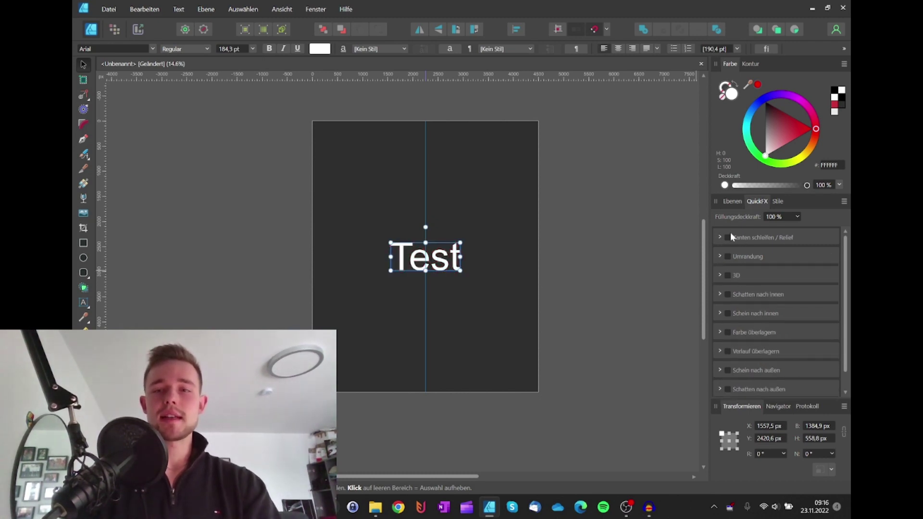
pyautogui.click(778, 202)
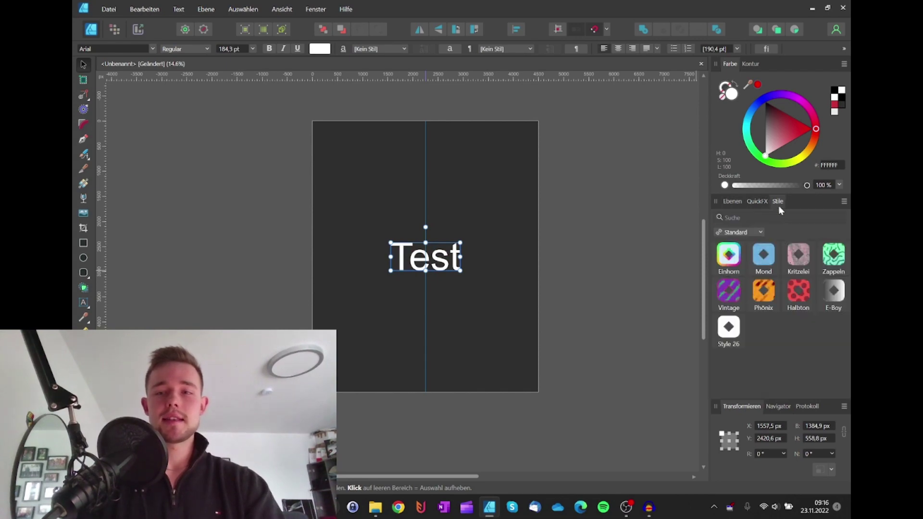
# Uncheck Fenster > Stile and deselect the Test text by clicking empty canvas
pyautogui.click(316, 9)
pyautogui.click(247, 210)
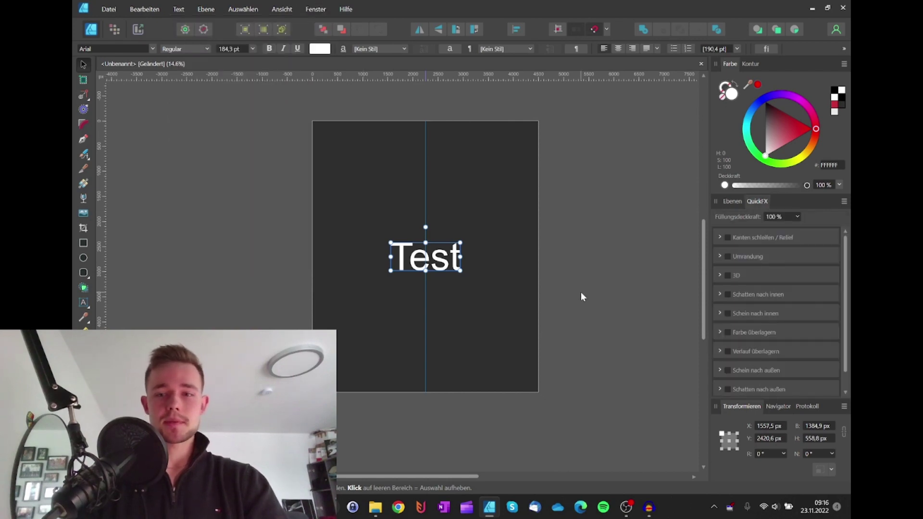
pyautogui.click(606, 258)
pyautogui.click(732, 201)
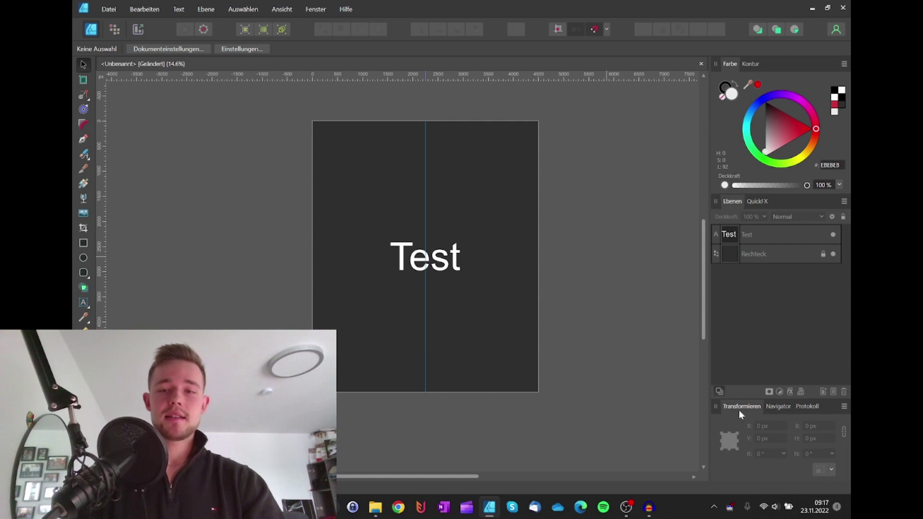
# In Protokoll, step back to the effect-colour entry, then return to the latest state
pyautogui.click(813, 407)
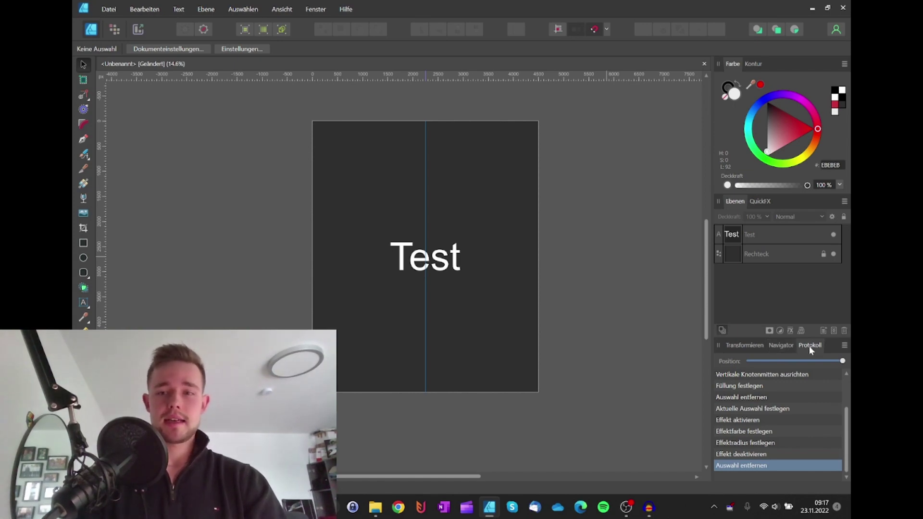
pyautogui.click(757, 432)
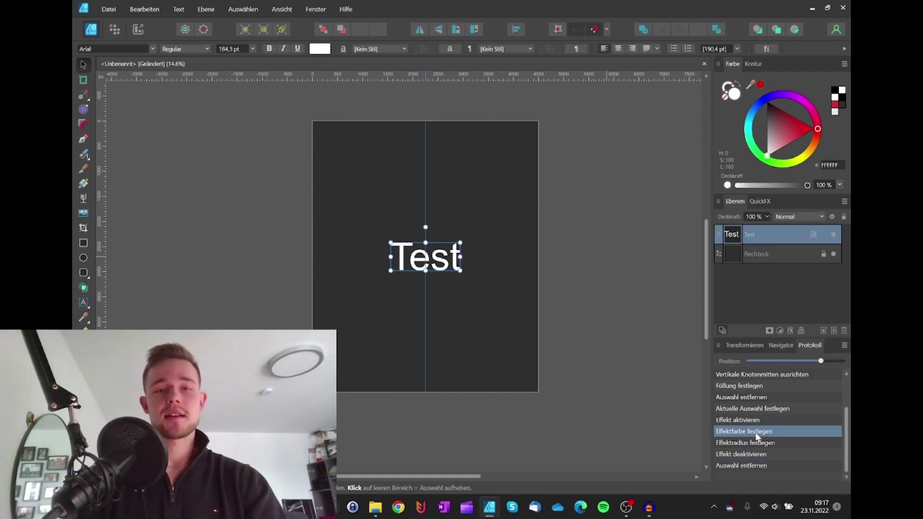
pyautogui.click(751, 466)
# Show the Navigator preview, panning the artboard and adjusting its zoom slider
pyautogui.click(780, 346)
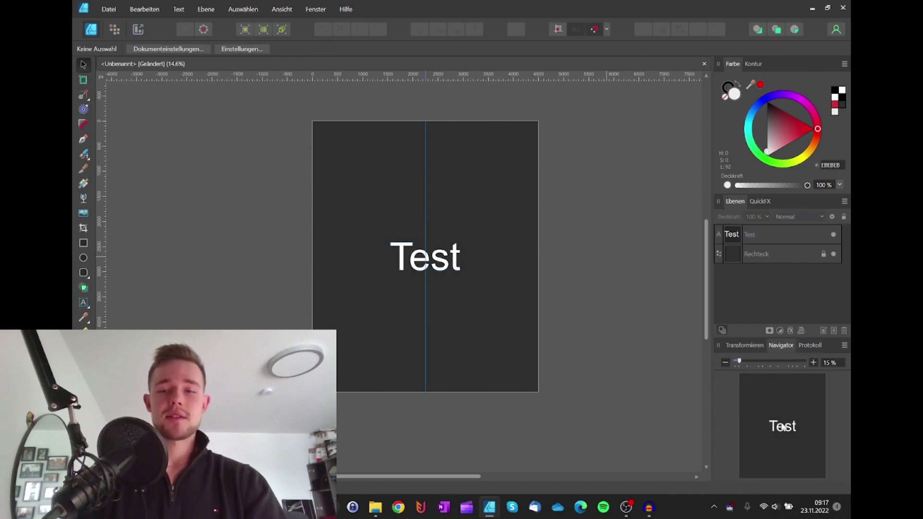
pyautogui.moveTo(782, 427)
pyautogui.mouseDown()
pyautogui.moveTo(767, 445)
pyautogui.moveTo(801, 419)
pyautogui.moveTo(774, 412)
pyautogui.moveTo(777, 431)
pyautogui.mouseUp()
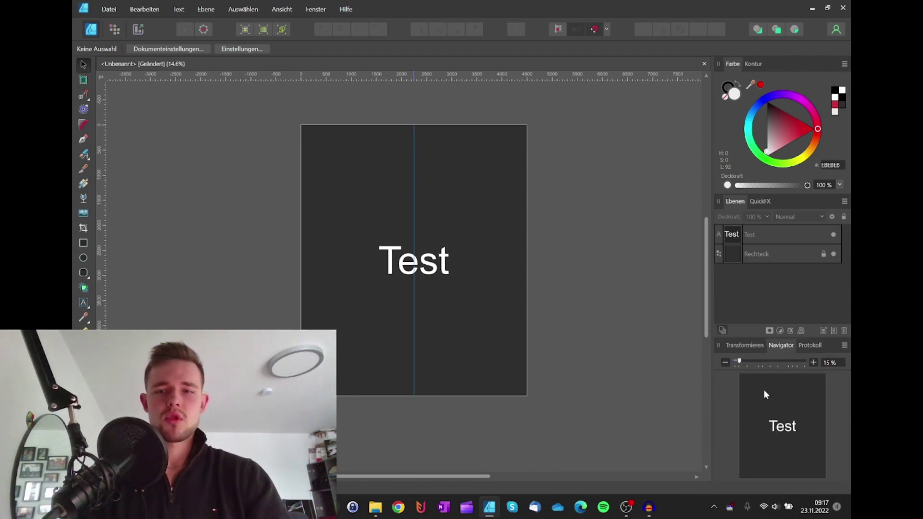
pyautogui.moveTo(740, 363); pyautogui.dragTo(748, 363)
pyautogui.moveTo(746, 363); pyautogui.dragTo(740, 363)
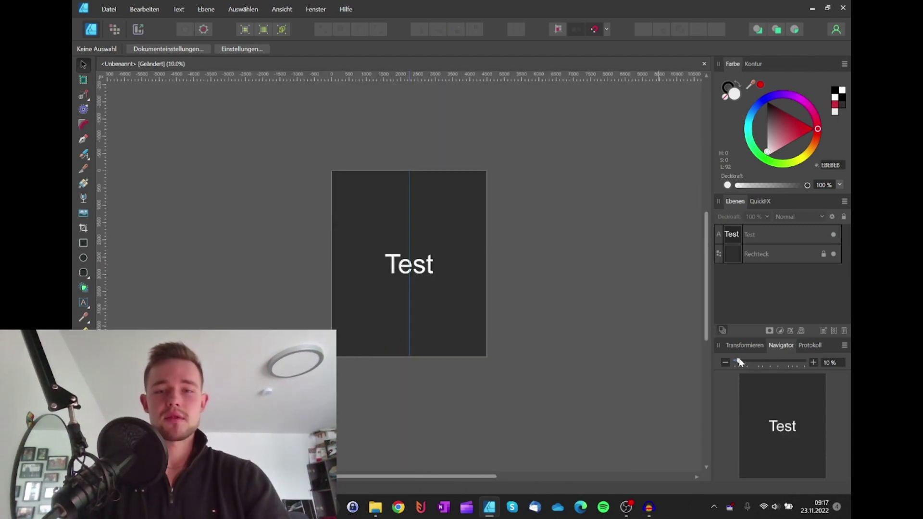
pyautogui.scroll(1, 425, 273)
pyautogui.scroll(1, 418, 290)
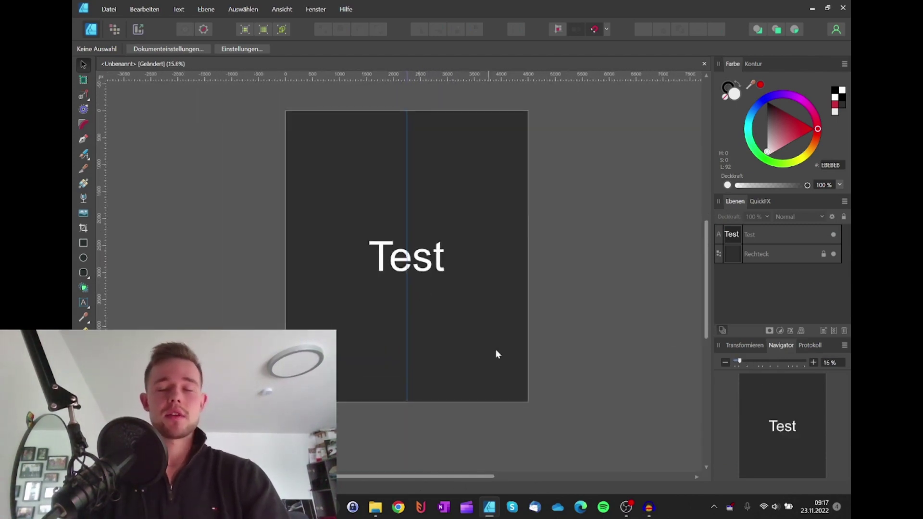
# Close the Transformieren, Navigator and Protokoll panels from the Fenster menu
pyautogui.click(733, 345)
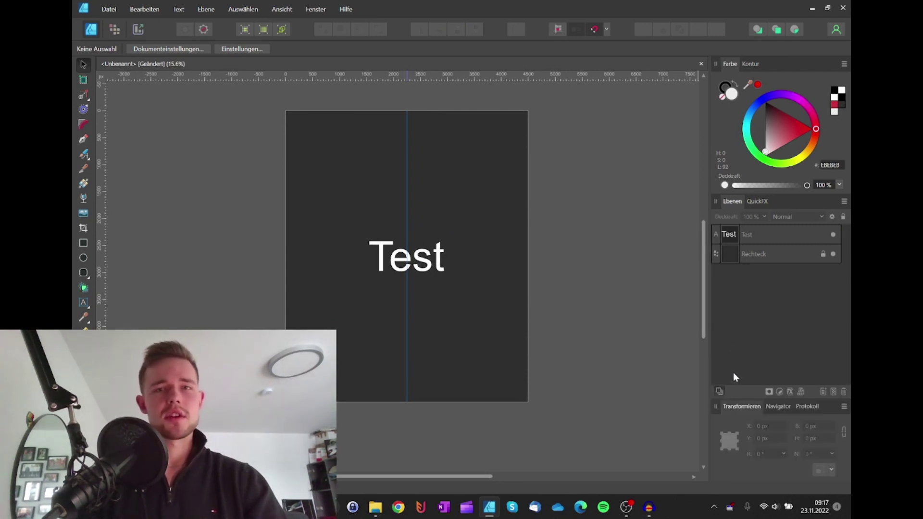
pyautogui.click(317, 9)
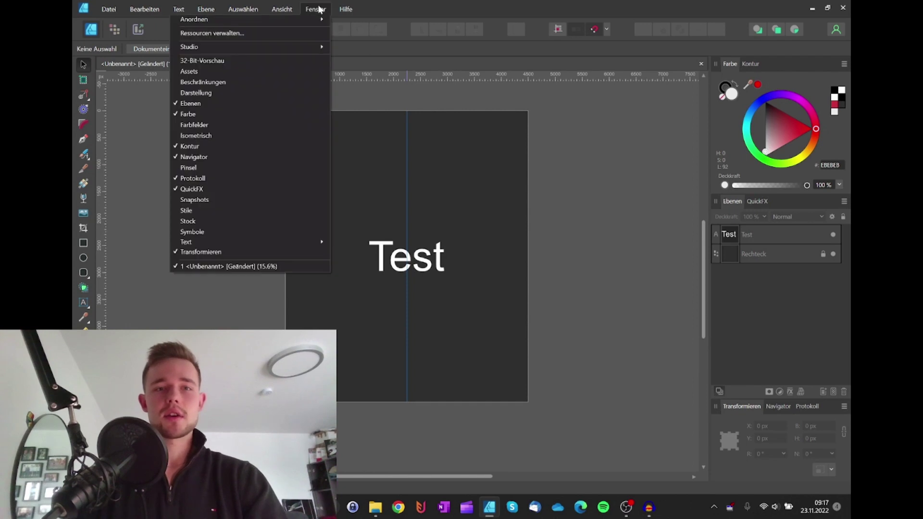
pyautogui.click(229, 253)
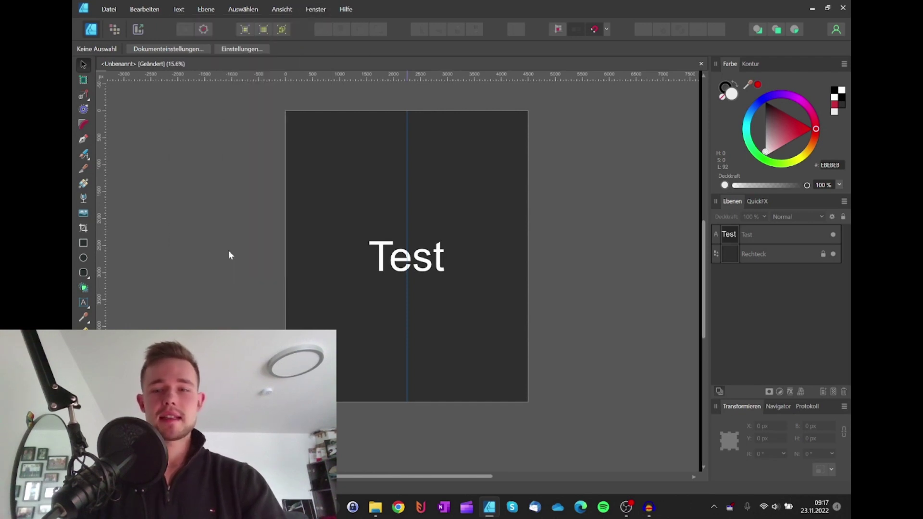
pyautogui.click(315, 9)
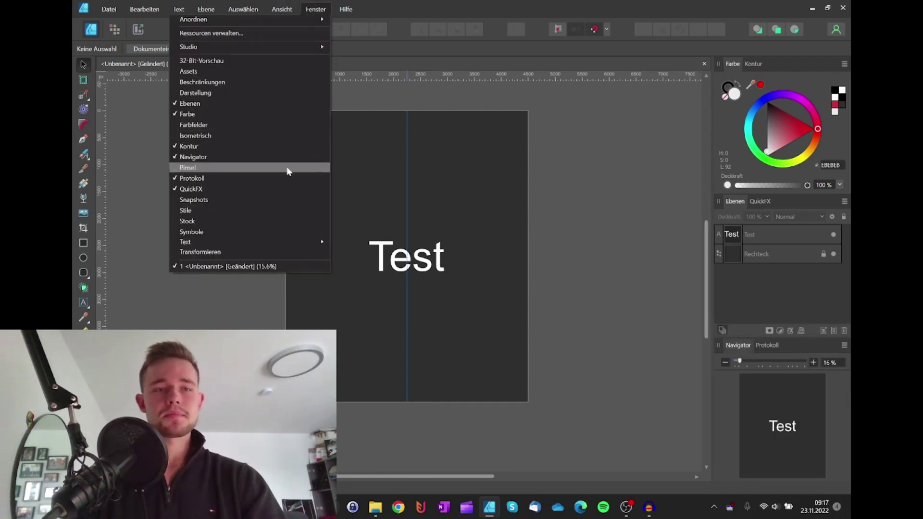
pyautogui.click(231, 156)
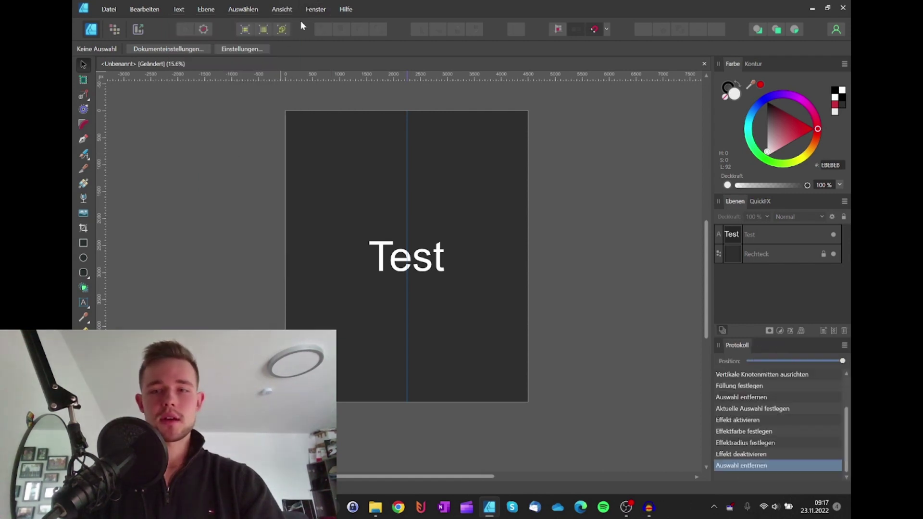
pyautogui.click(315, 9)
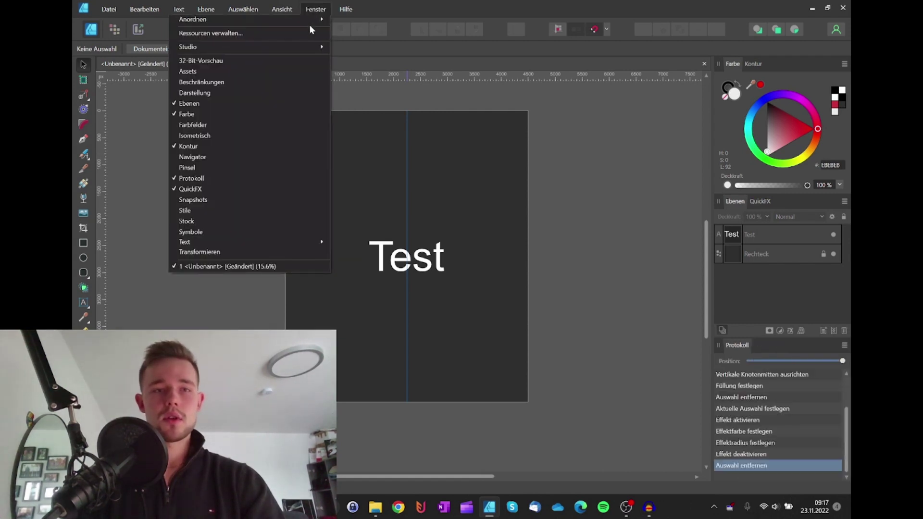
pyautogui.click(235, 179)
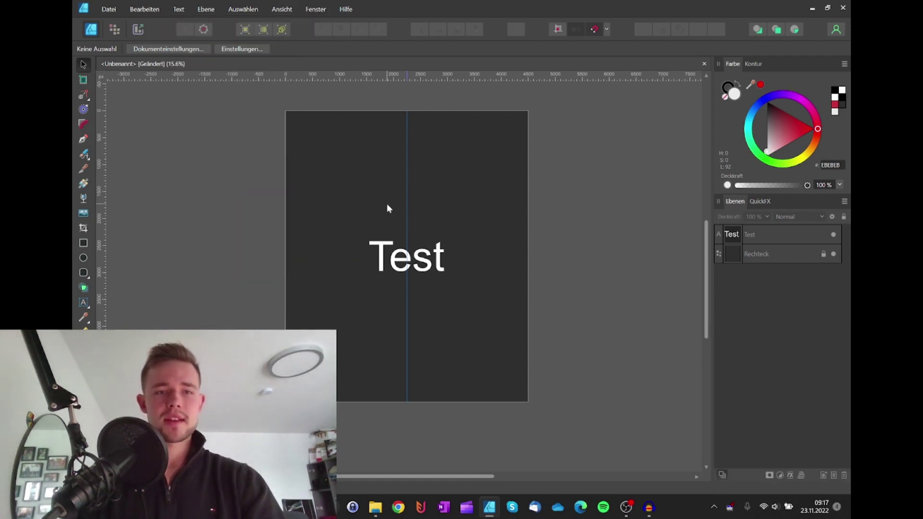
pyautogui.click(309, 10)
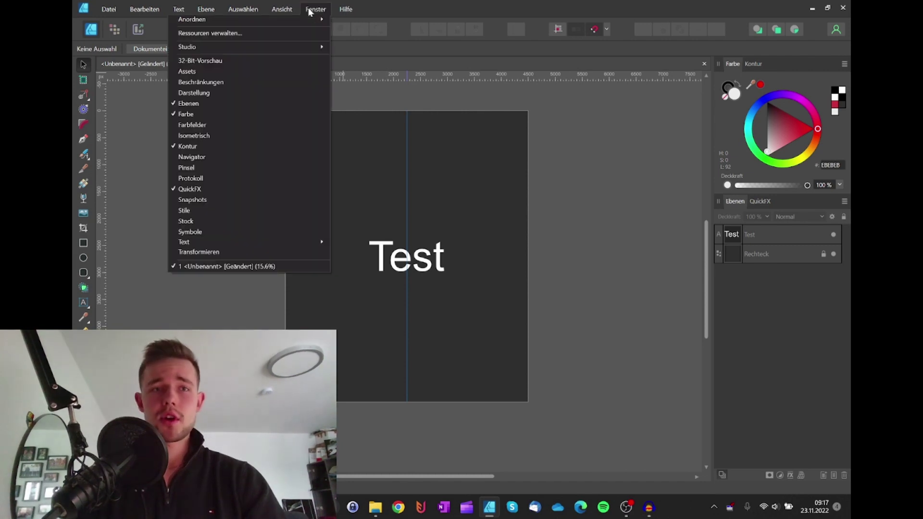
# Open the Assets panel and dock it beside Ebenen and QuickFX in the right studio
pyautogui.click(246, 71)
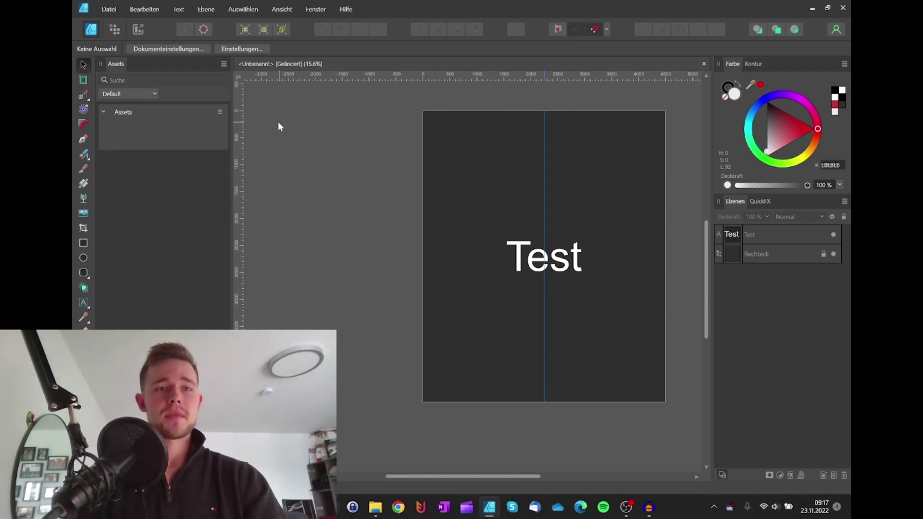
pyautogui.hscroll(1, 396, 153)
pyautogui.hscroll(2, 397, 153)
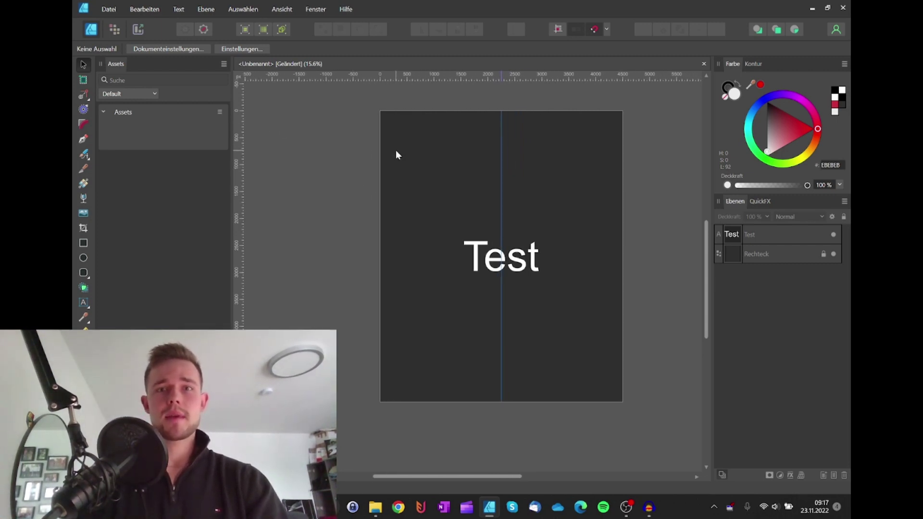
pyautogui.hscroll(1, 396, 150)
pyautogui.scroll(1, 370, 147)
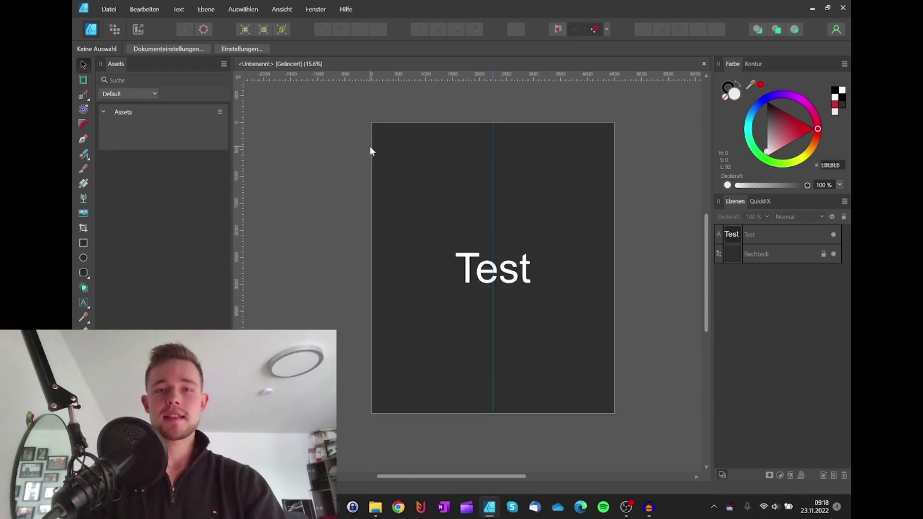
pyautogui.hscroll(1, 378, 146)
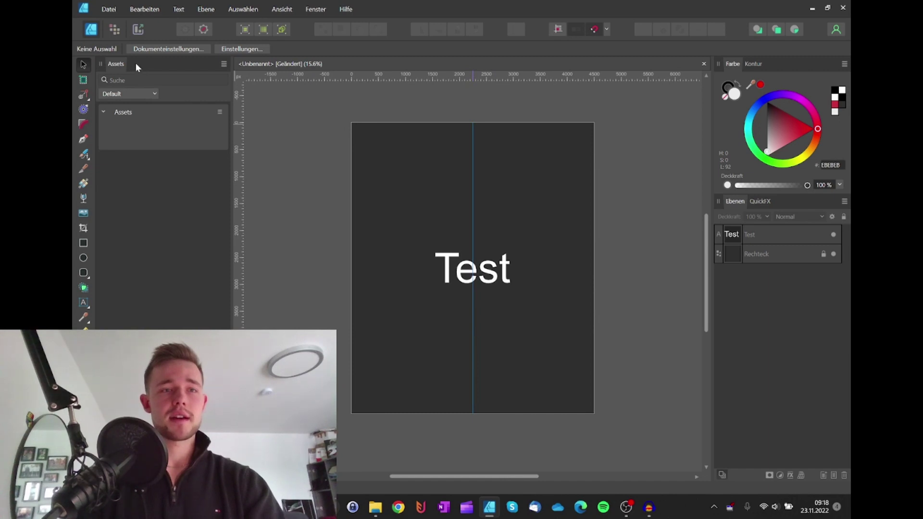
pyautogui.moveTo(148, 68)
pyautogui.mouseDown()
pyautogui.moveTo(295, 135)
pyautogui.moveTo(669, 207)
pyautogui.moveTo(769, 209)
pyautogui.mouseUp()
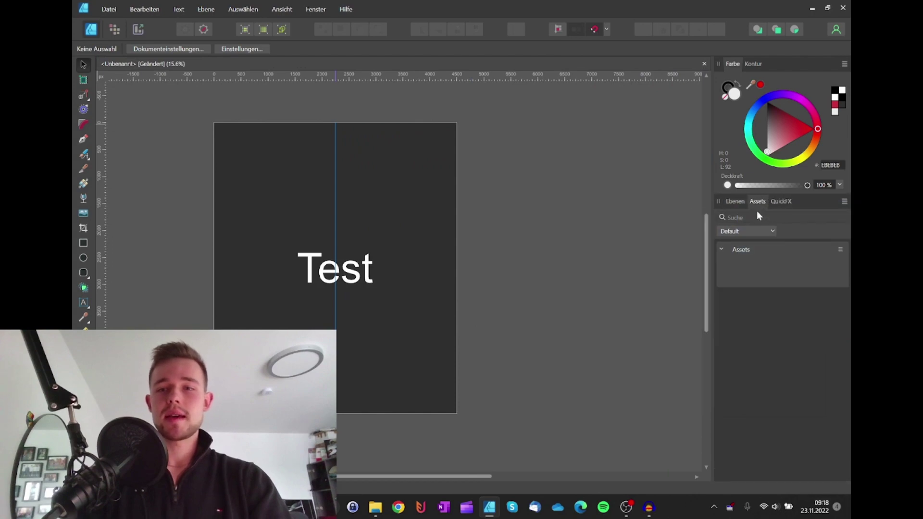
# Open and close the Textstile panel via Fenster > Text, ending on the Ebenen list
pyautogui.click(736, 204)
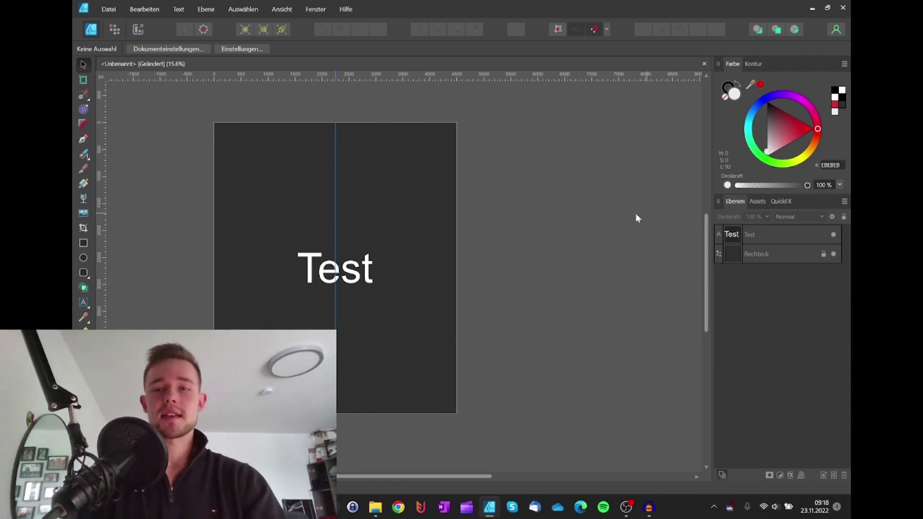
pyautogui.hscroll(-2, 598, 197)
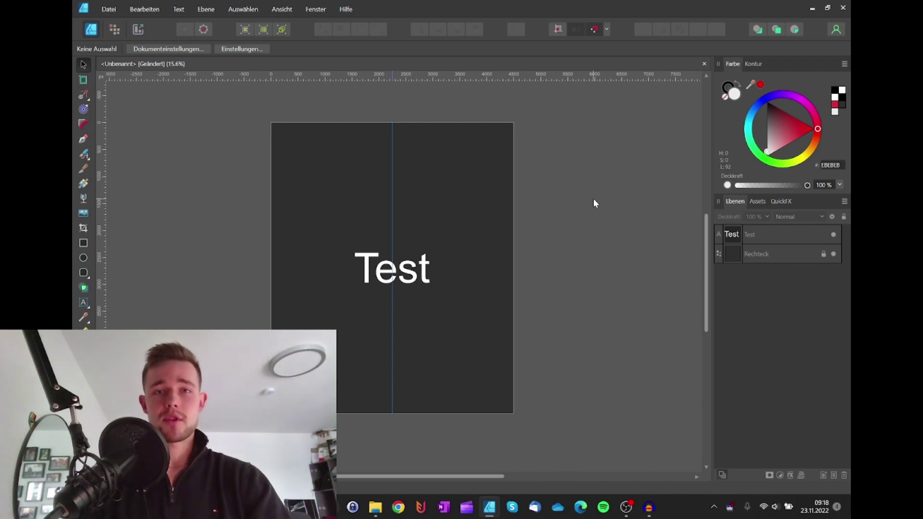
pyautogui.click(315, 8)
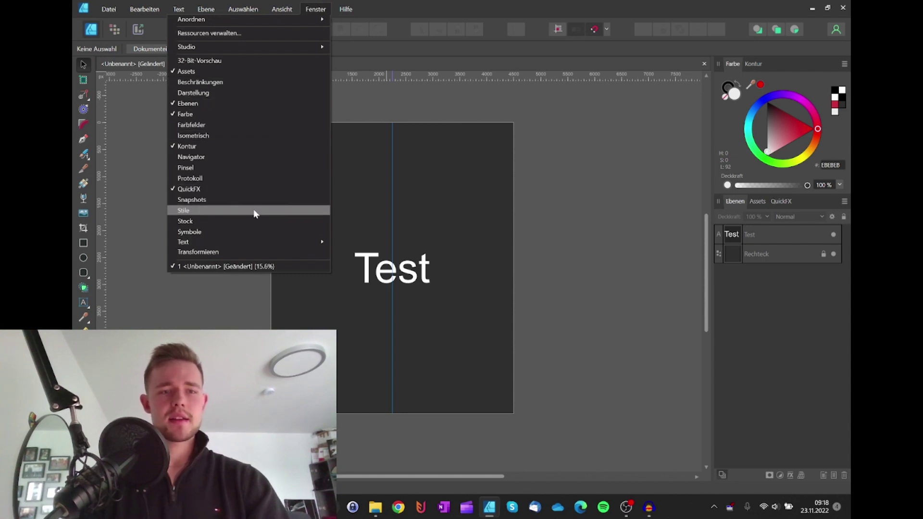
pyautogui.moveTo(216, 242)
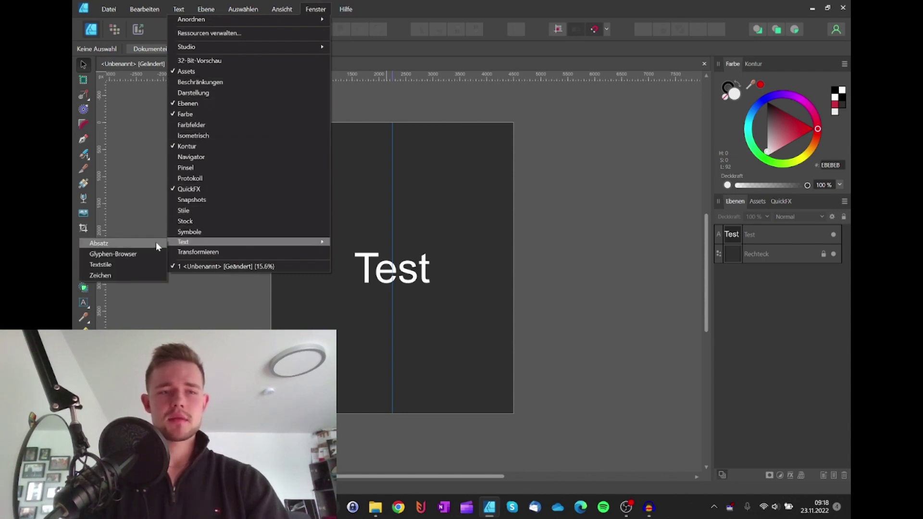
pyautogui.click(133, 267)
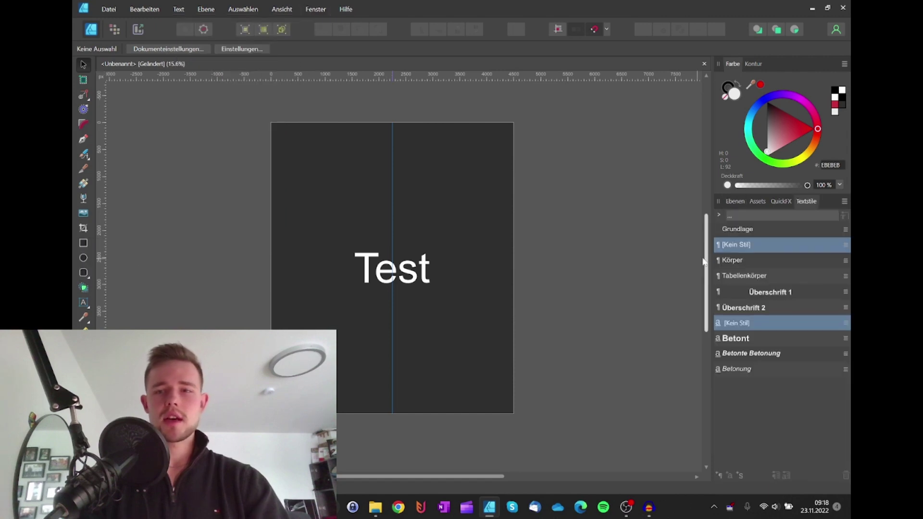
pyautogui.click(315, 9)
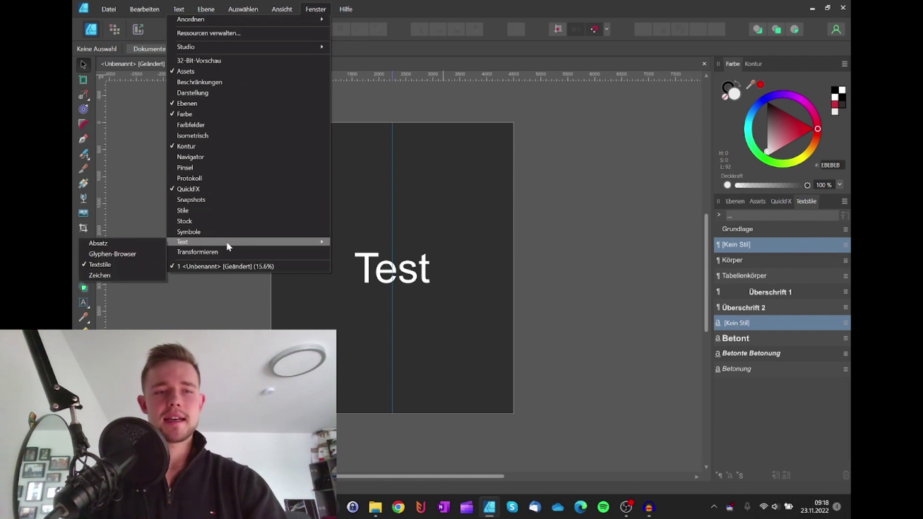
pyautogui.click(126, 264)
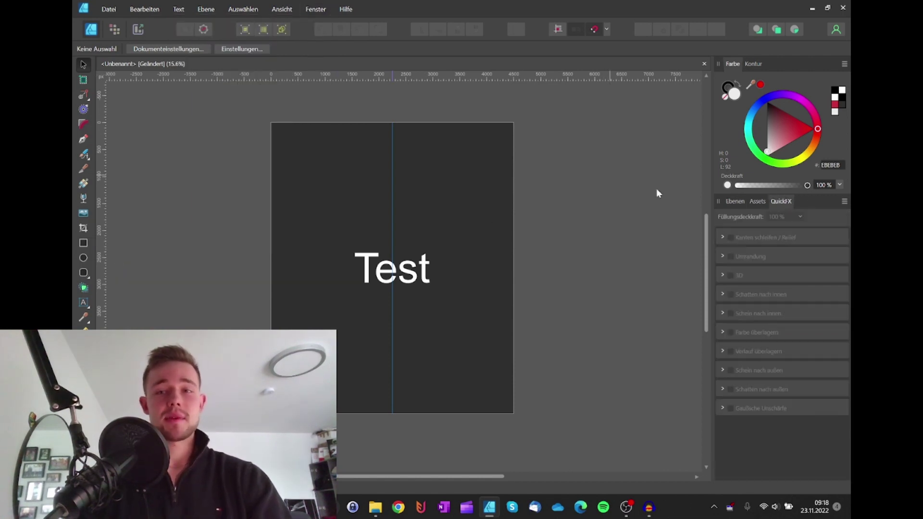
pyautogui.click(734, 201)
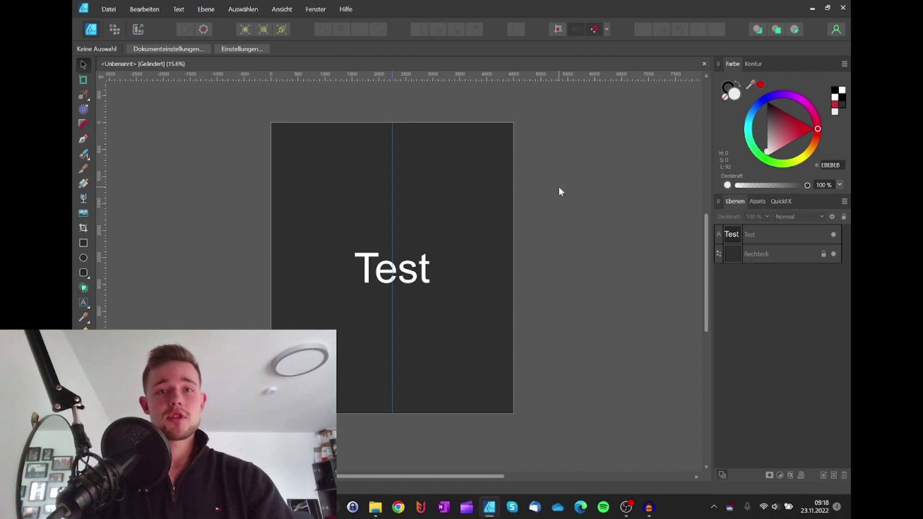
# Save the current panel layout as a studio preset named 'Youtube'
pyautogui.click(314, 10)
pyautogui.moveTo(245, 48)
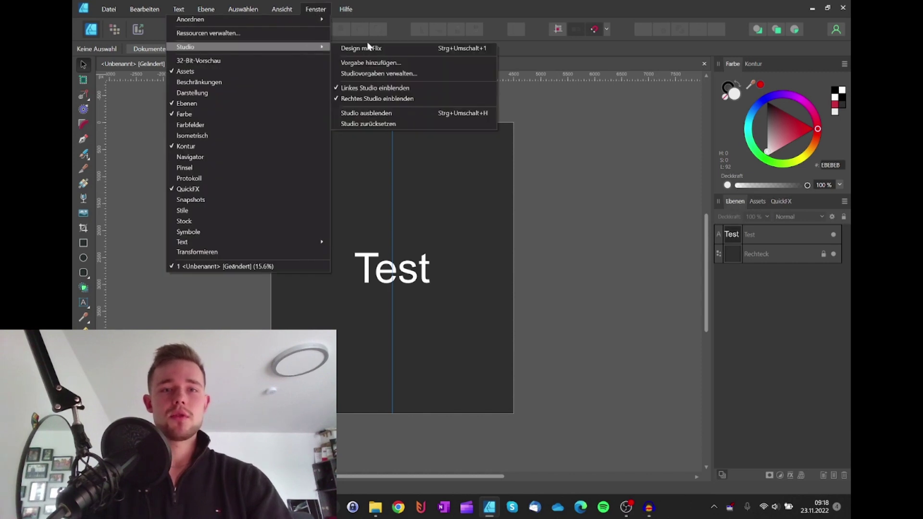
pyautogui.click(432, 63)
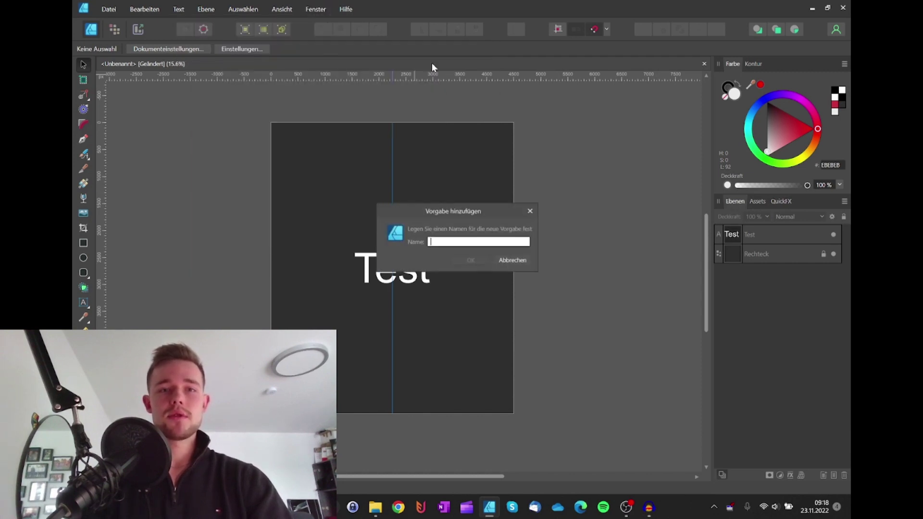
pyautogui.write('You')
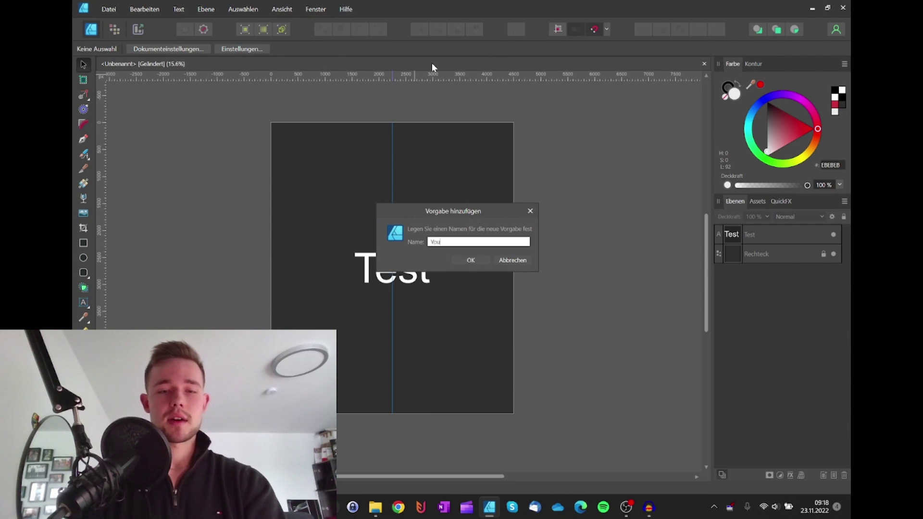
pyautogui.write('tube')
pyautogui.press('Return')
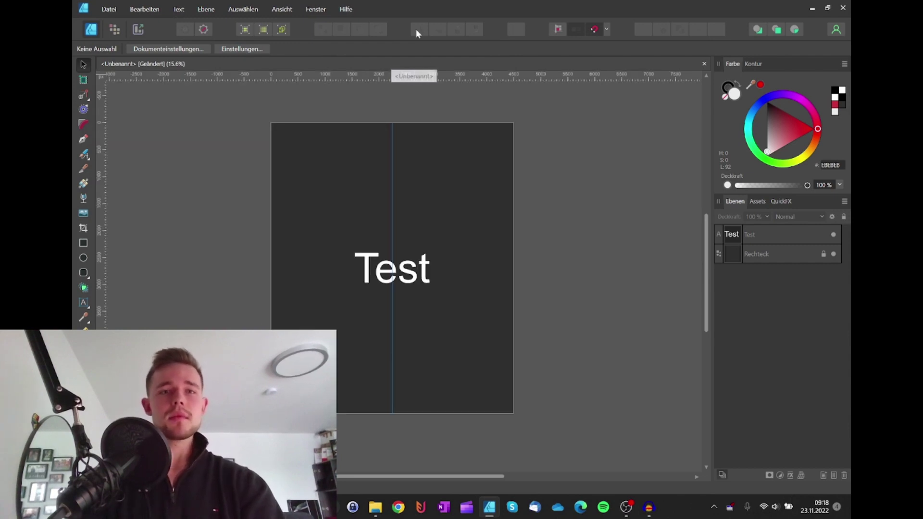
# Reset the studio to default, then restore the Youtube studio preset
pyautogui.click(315, 9)
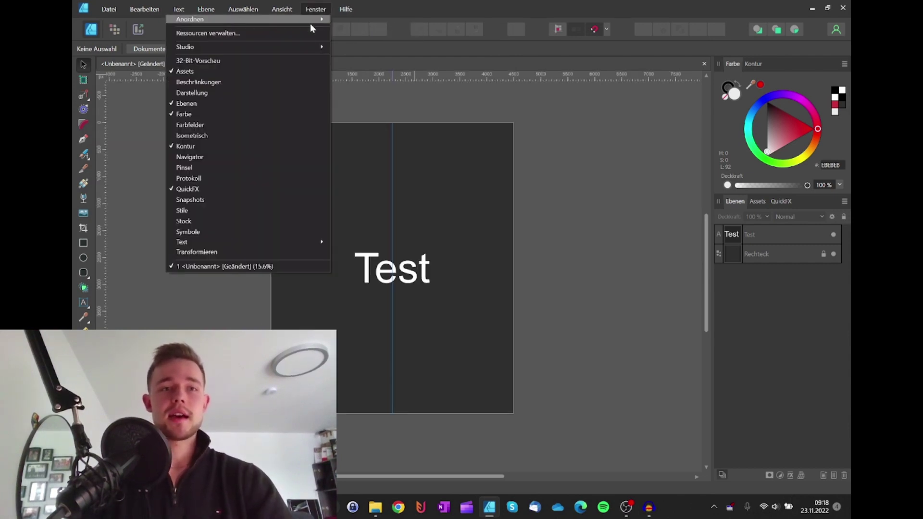
pyautogui.moveTo(216, 48)
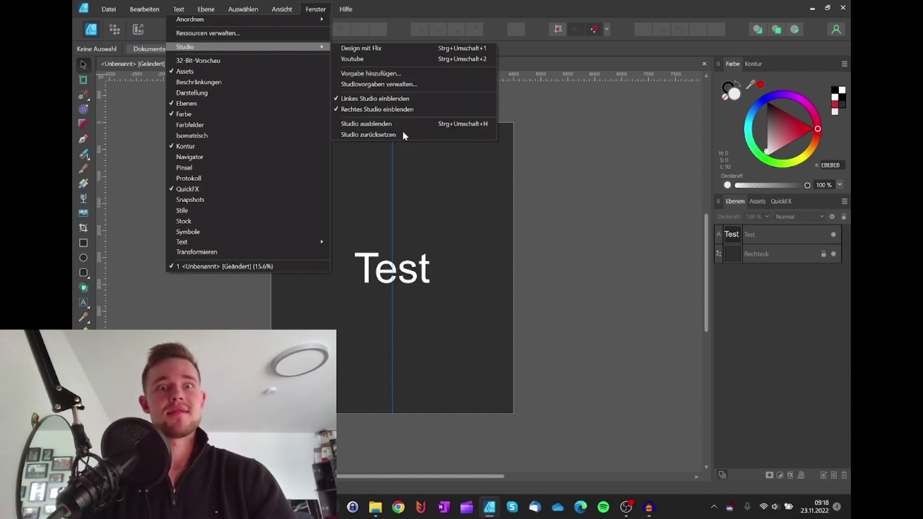
pyautogui.click(404, 135)
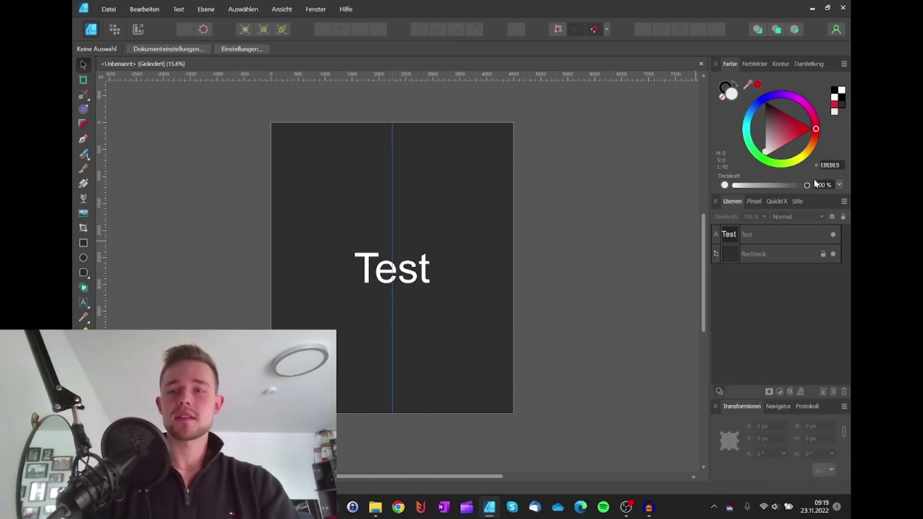
pyautogui.click(316, 7)
pyautogui.moveTo(217, 47)
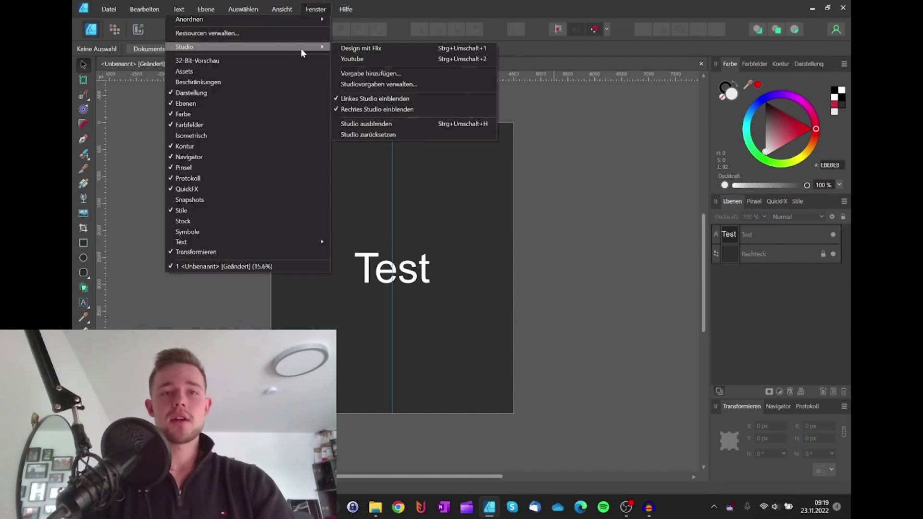
pyautogui.click(409, 58)
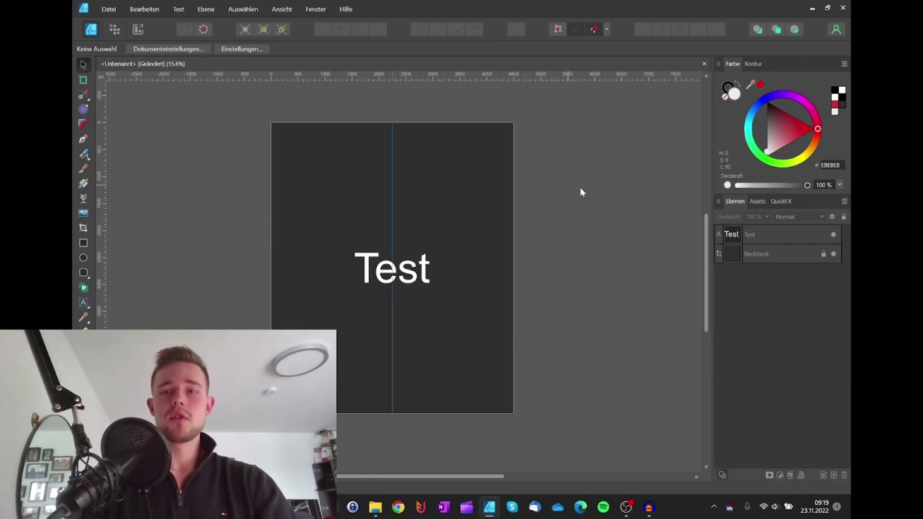